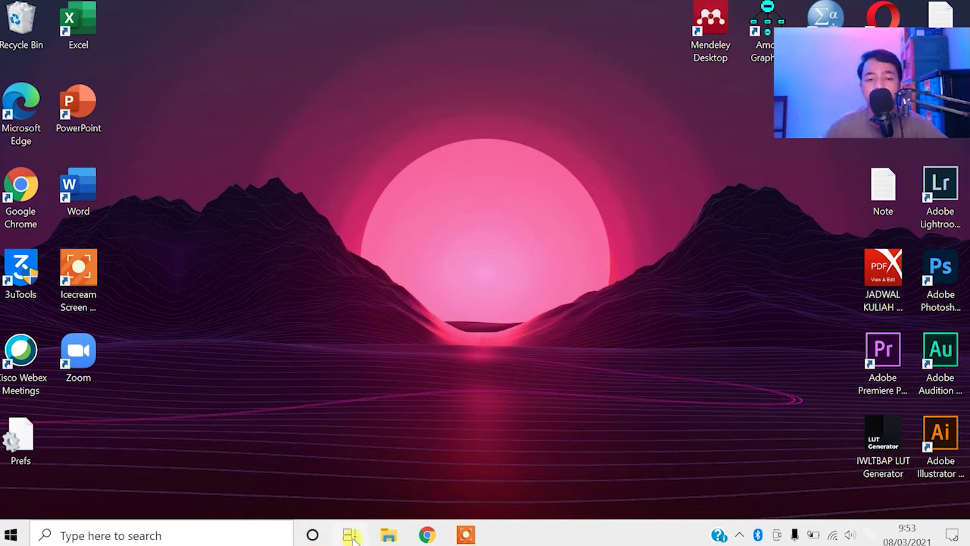
Step: Find the PAPER HUMAS Word paper in the Downloads folder and start dragging it for upload
left_click(381, 536)
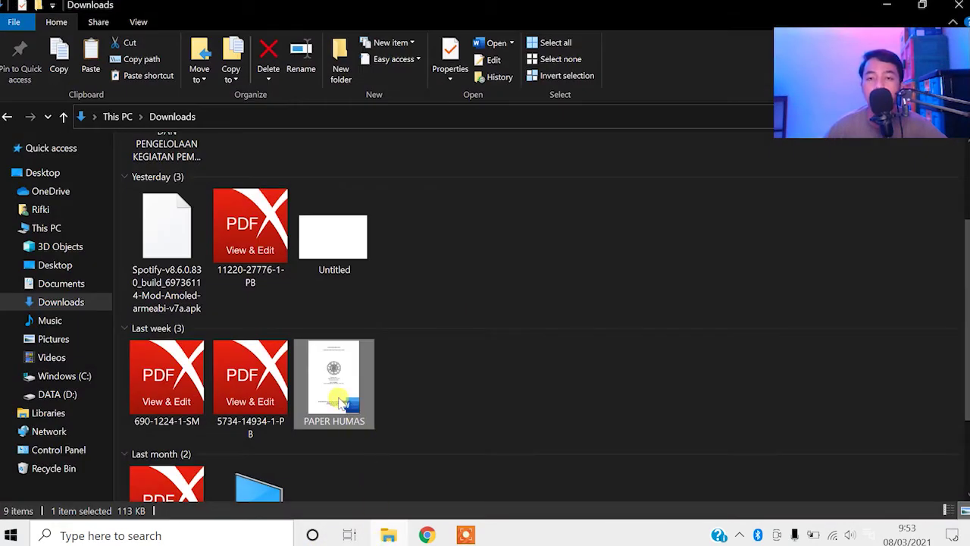
mouse_move(334, 379)
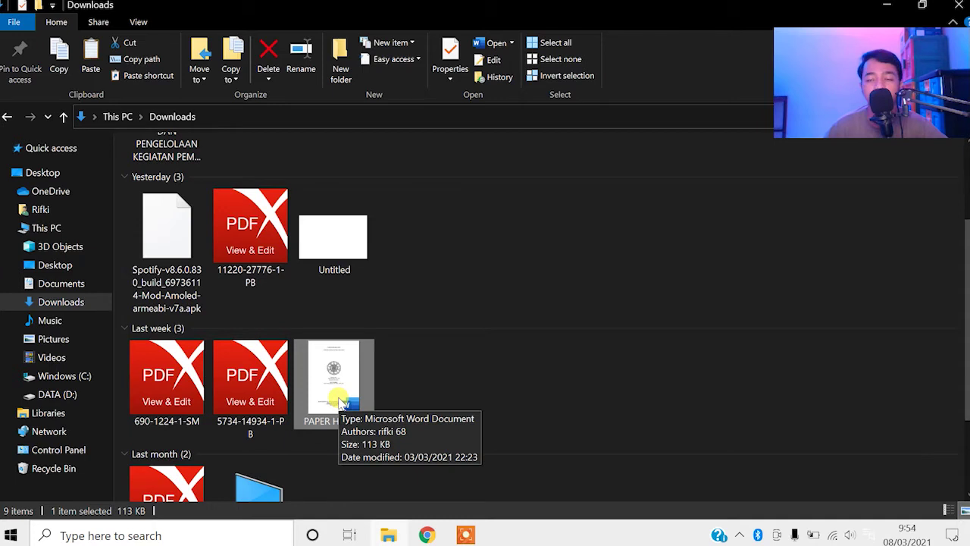
left_click_drag(339, 399, 349, 404)
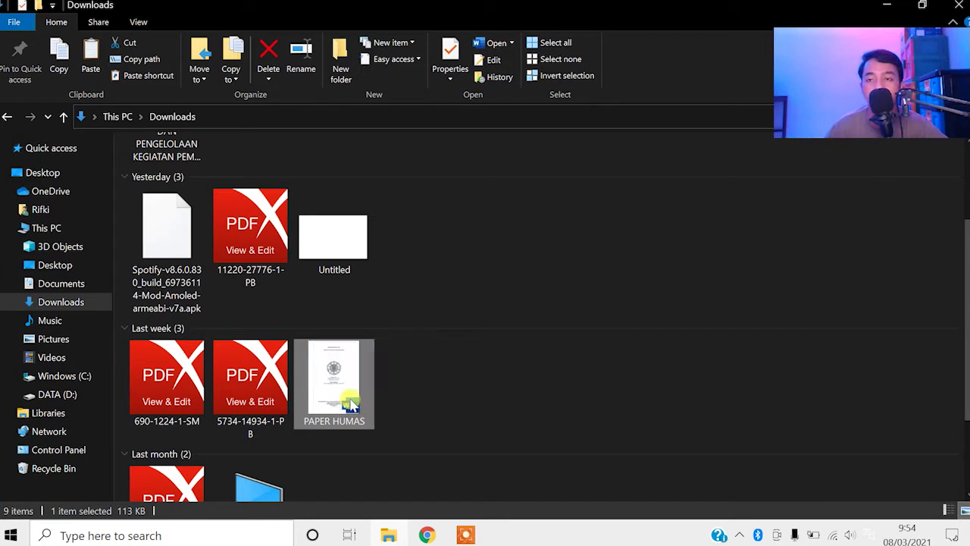
Step: Drag PAPER HUMAS from Downloads into Drive Saya, dismiss the duplicate notice, and select PAPER HUMAS.docx
mouse_move(427, 535)
left_click(444, 480)
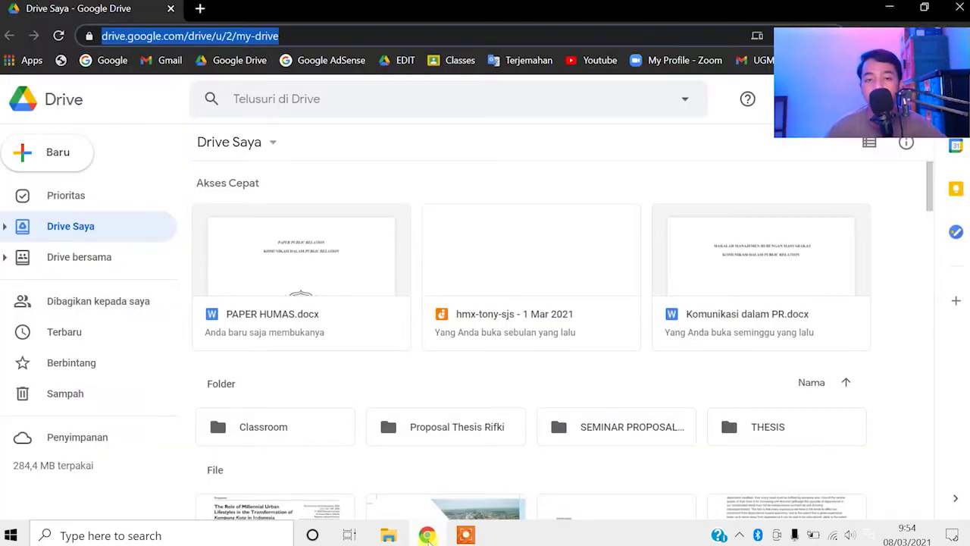
left_click(299, 34)
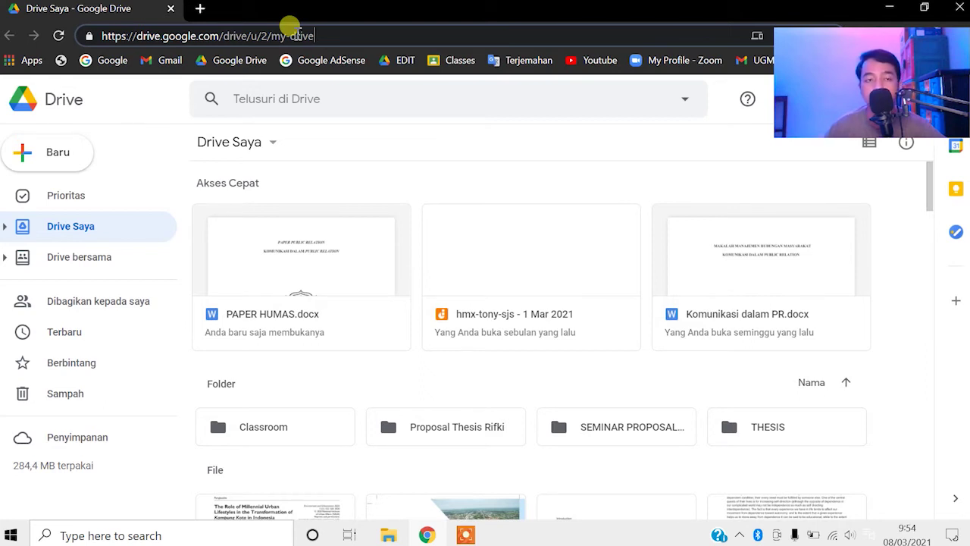
mouse_move(930, 179)
left_mouse_down()
mouse_move(932, 193)
mouse_move(890, 154)
left_mouse_up()
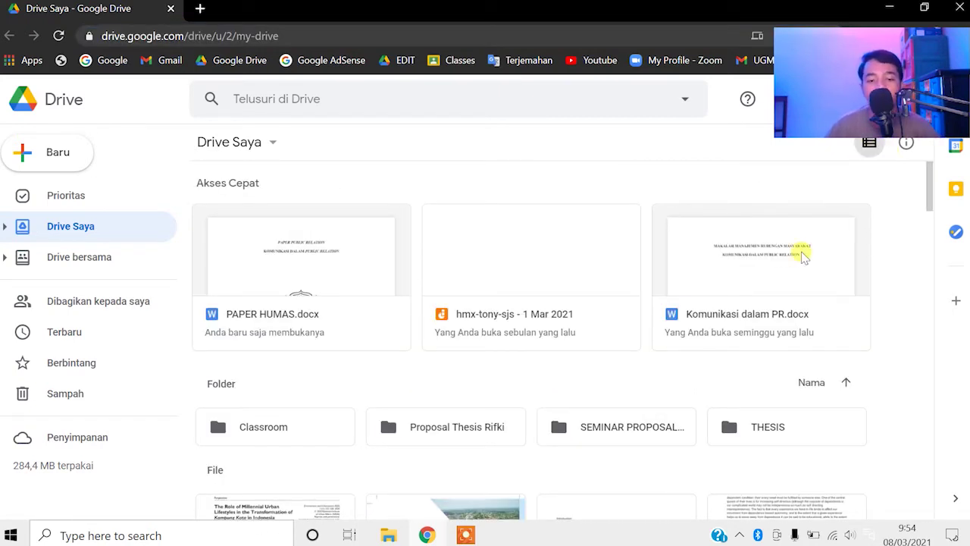
left_click(388, 535)
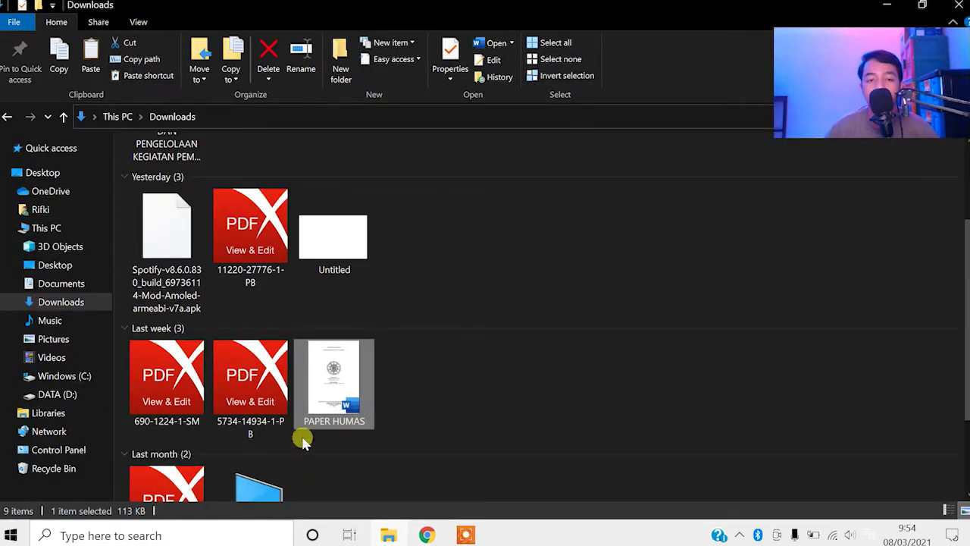
mouse_move(325, 413)
left_mouse_down()
mouse_move(387, 455)
mouse_move(444, 515)
mouse_move(426, 526)
mouse_move(438, 415)
mouse_move(429, 392)
left_mouse_up()
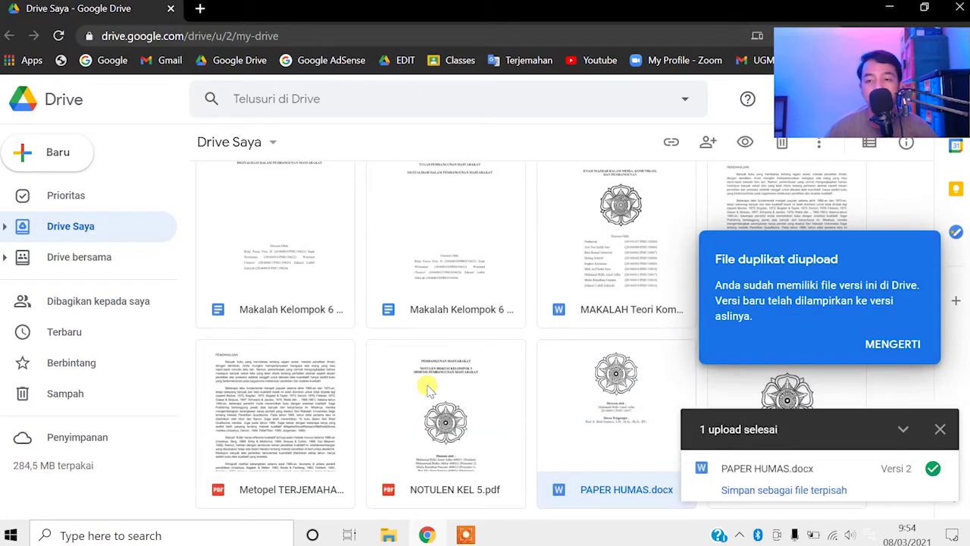
left_click(913, 348)
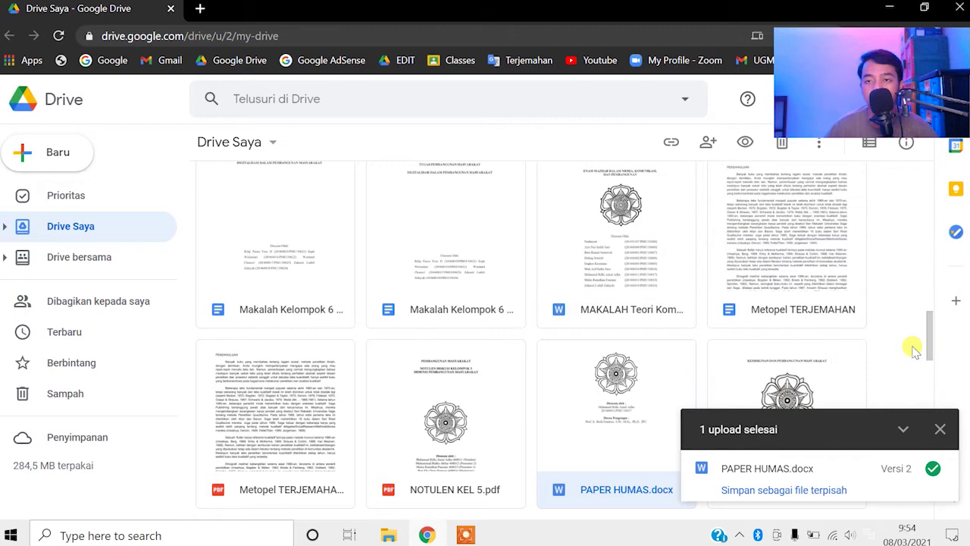
mouse_move(929, 333)
left_mouse_down()
mouse_move(946, 154)
mouse_move(938, 144)
left_mouse_up()
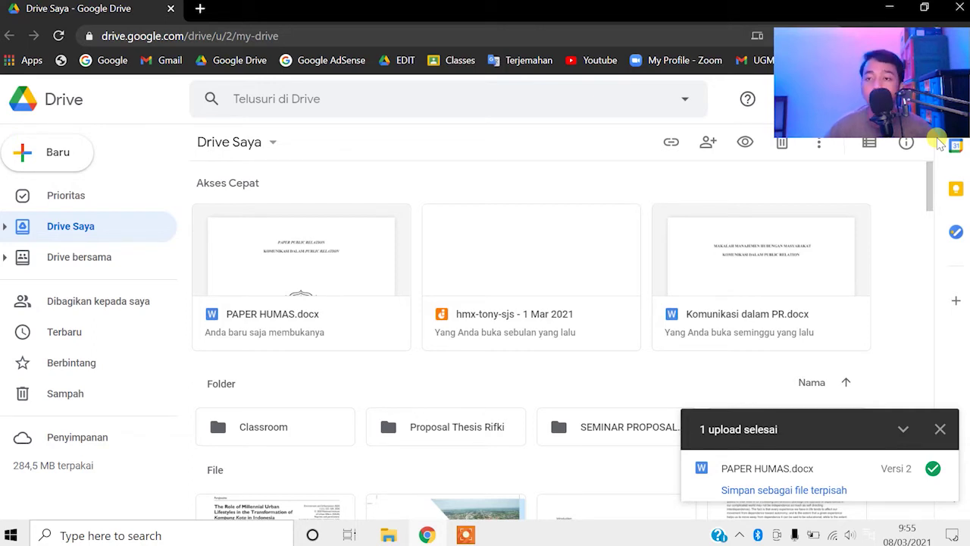
left_click(287, 260)
Step: Open PAPER HUMAS.docx in Docs and correct 'kegagalam' to 'kegagalan' in the Pendahuluan section
double_click(287, 260)
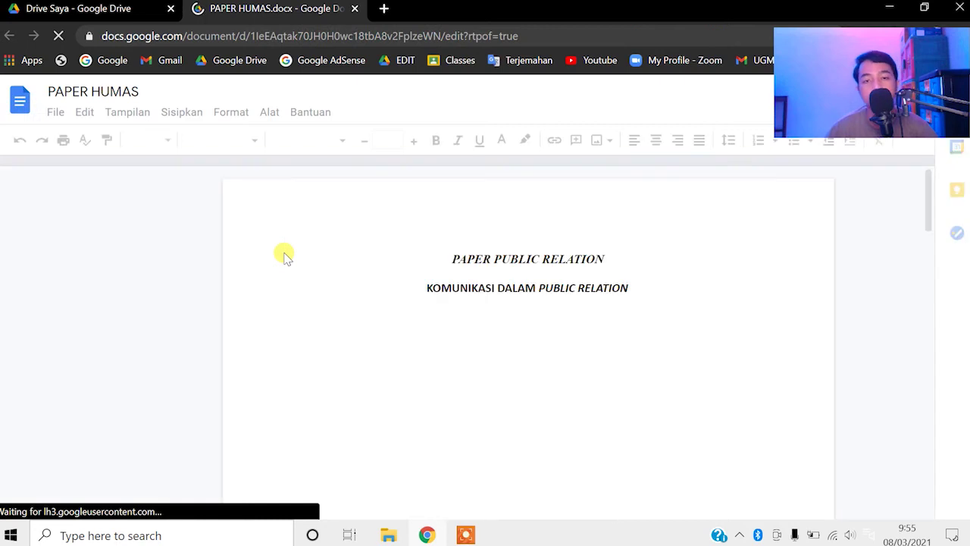
mouse_move(930, 190)
left_mouse_down()
mouse_move(909, 273)
mouse_move(909, 260)
left_mouse_up()
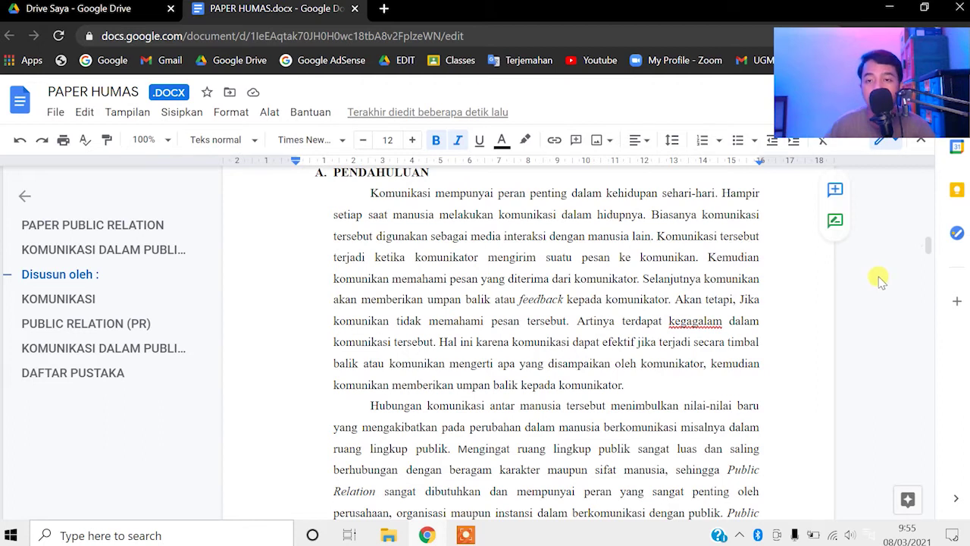
left_click(680, 323)
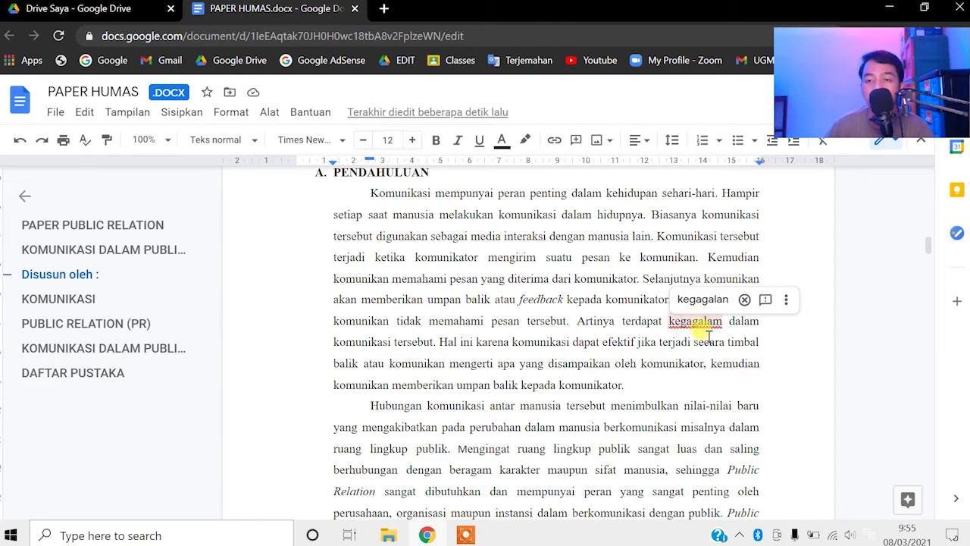
left_click(707, 322)
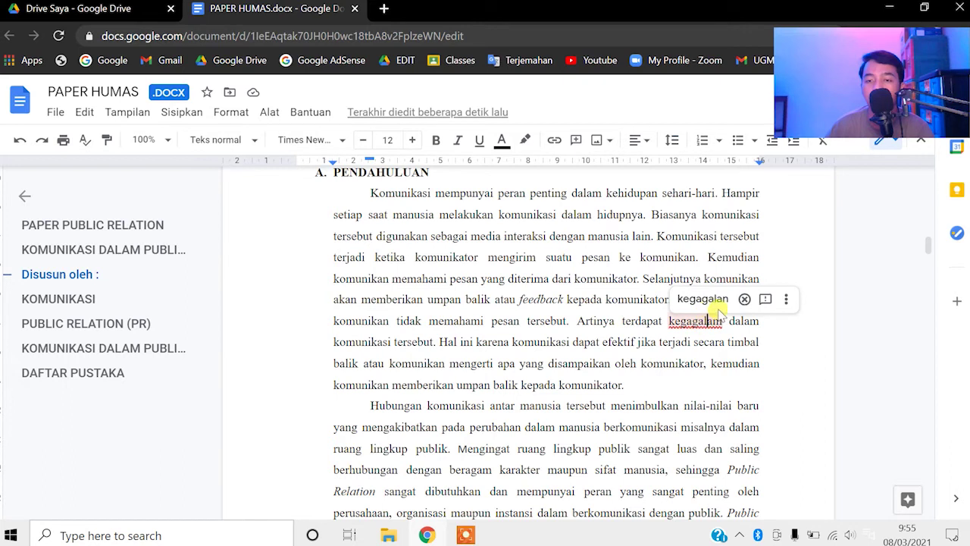
left_click(694, 301)
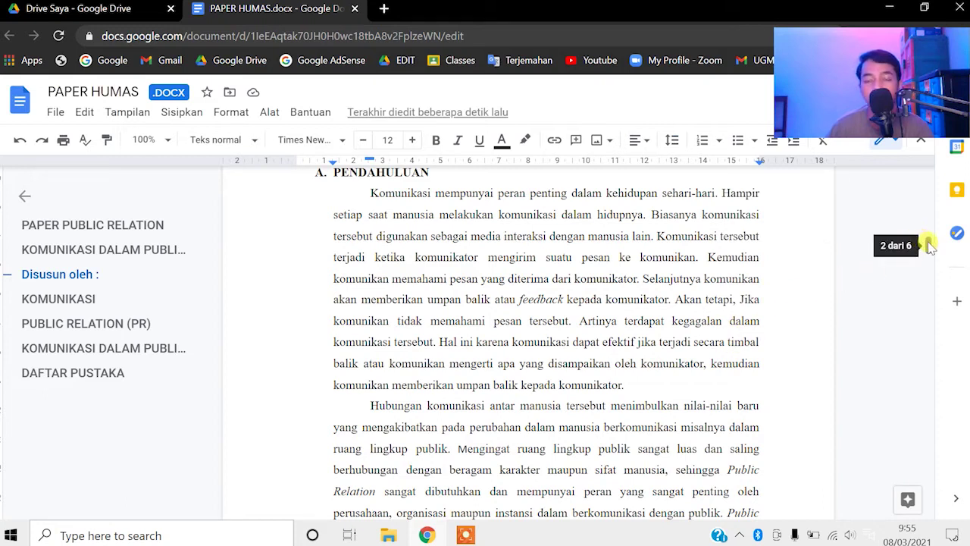
left_click_drag(931, 246, 941, 318)
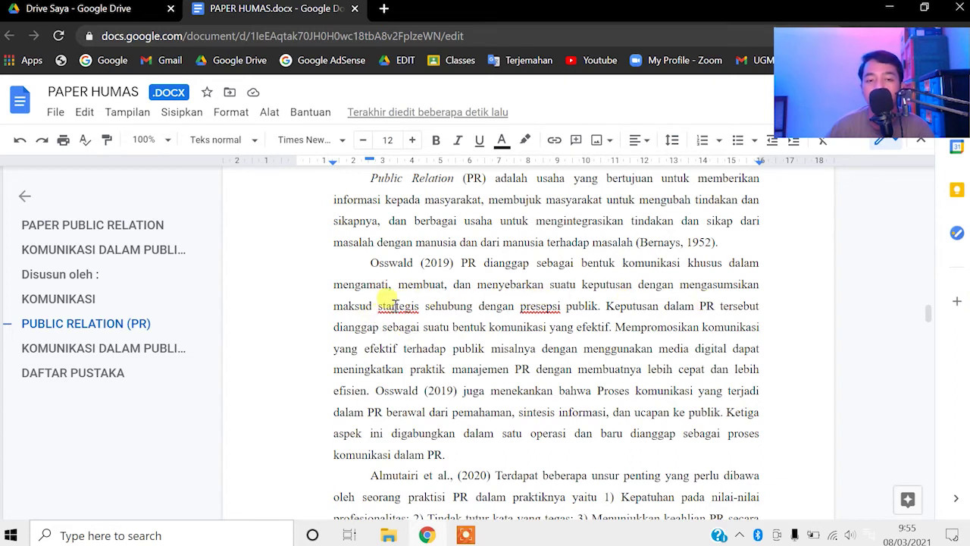
Step: Correct startegis, presepsi, didalam and dimasyarakat to strategis, persepsi, dalam and di masyarakat
left_click(394, 305)
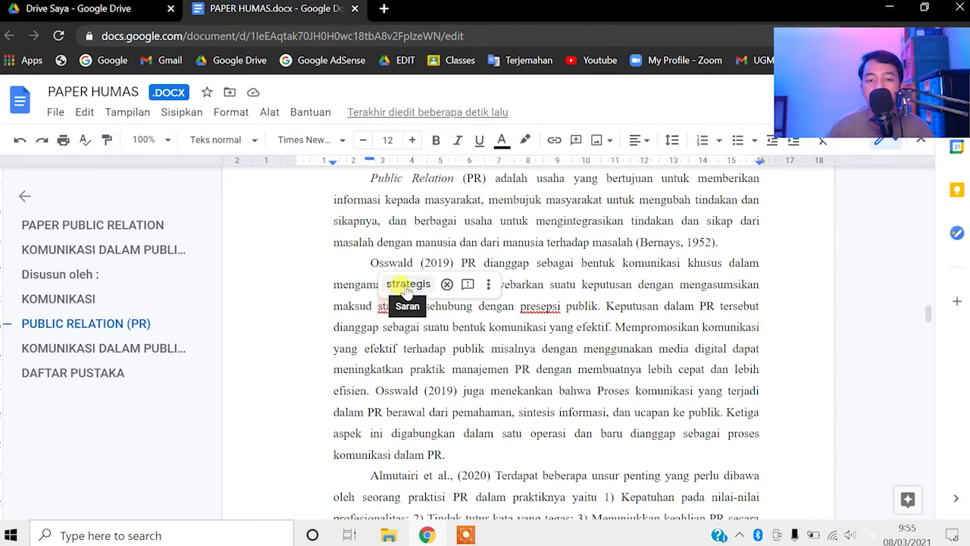
left_click(408, 286)
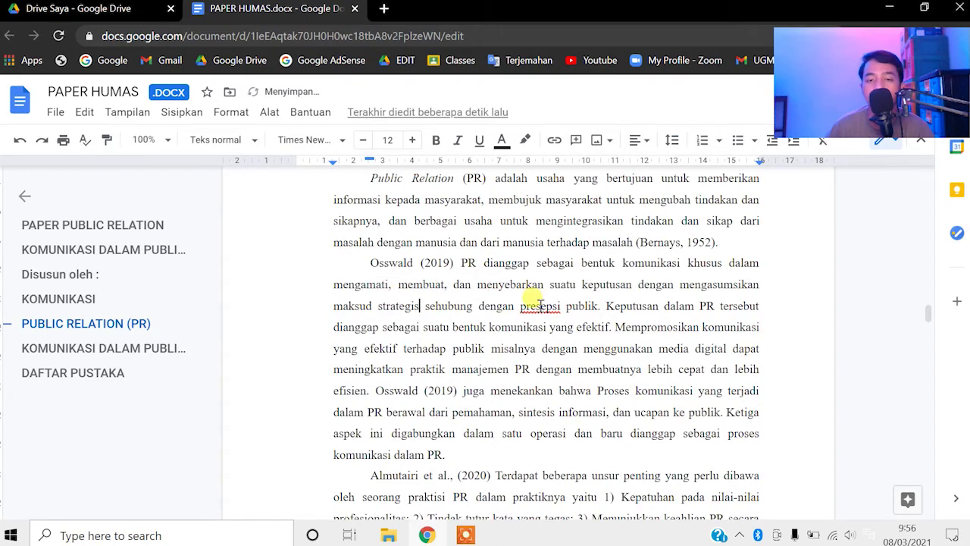
left_click(534, 302)
left_click(547, 286)
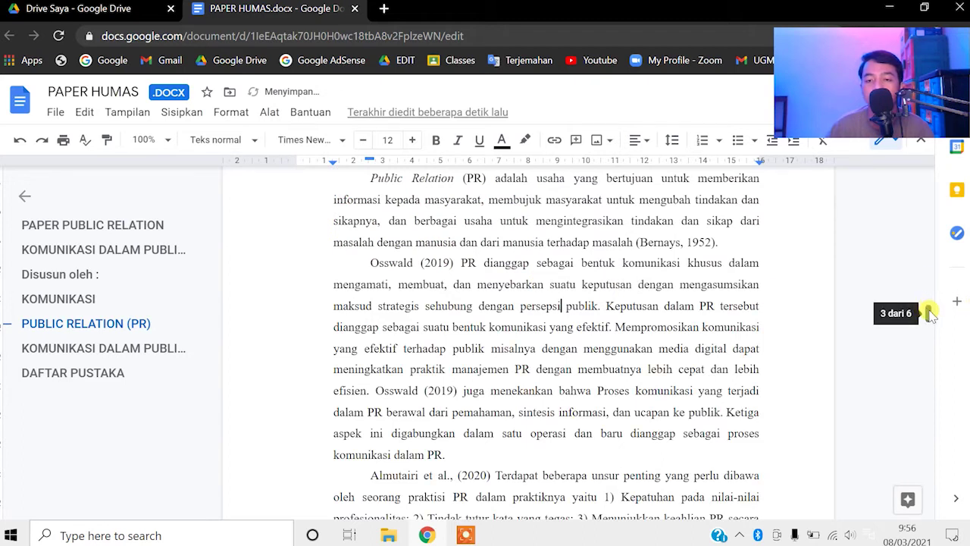
left_click_drag(931, 313, 935, 354)
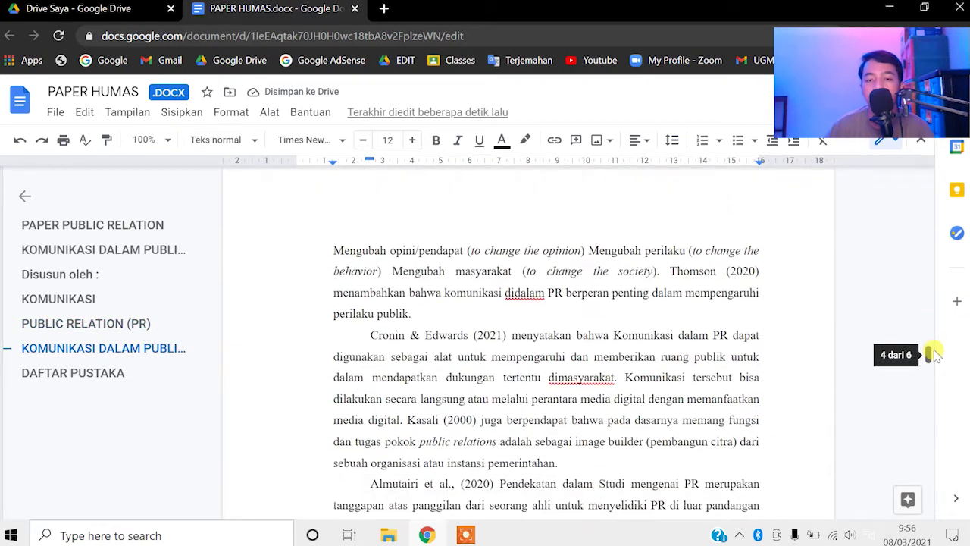
left_click(514, 296)
left_click_drag(515, 295, 505, 299)
left_click(520, 297)
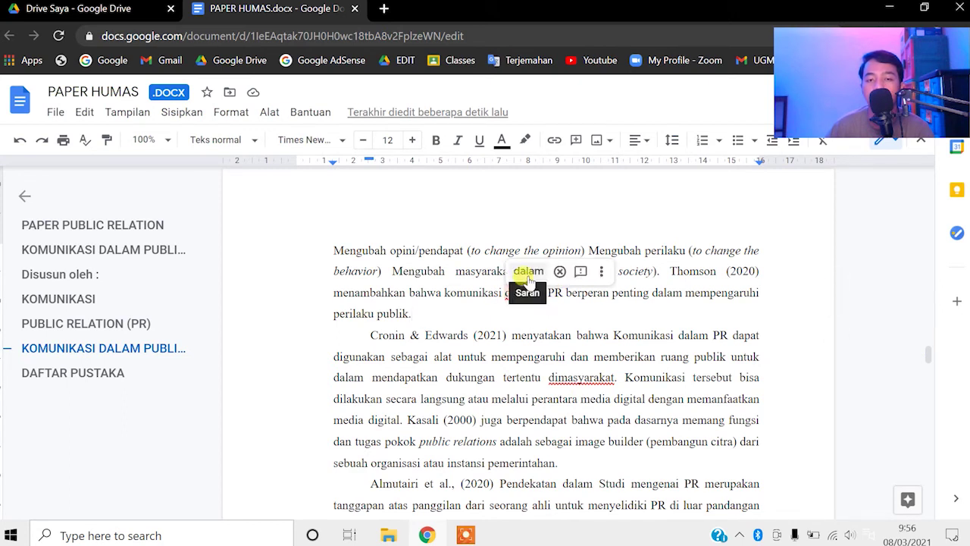
left_click(528, 271)
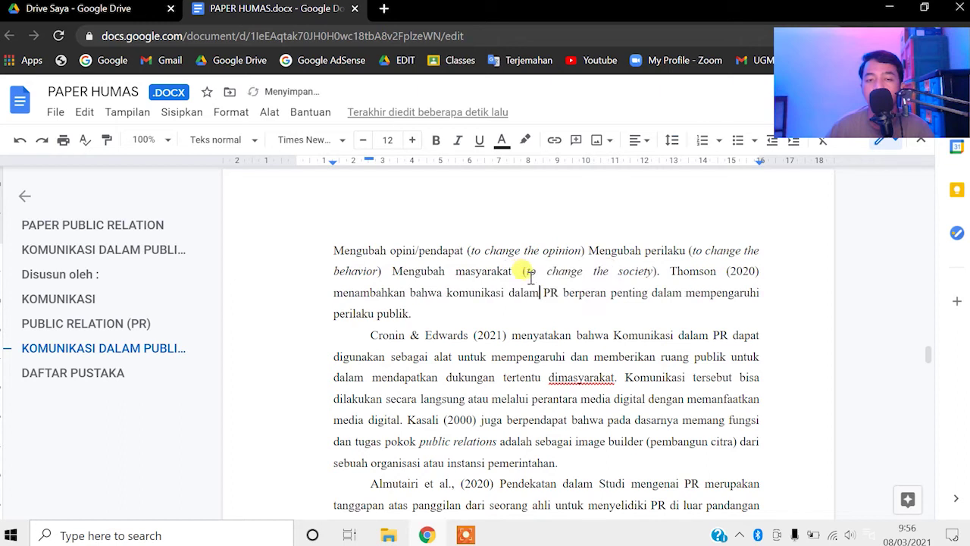
left_click(559, 378)
left_click(588, 355)
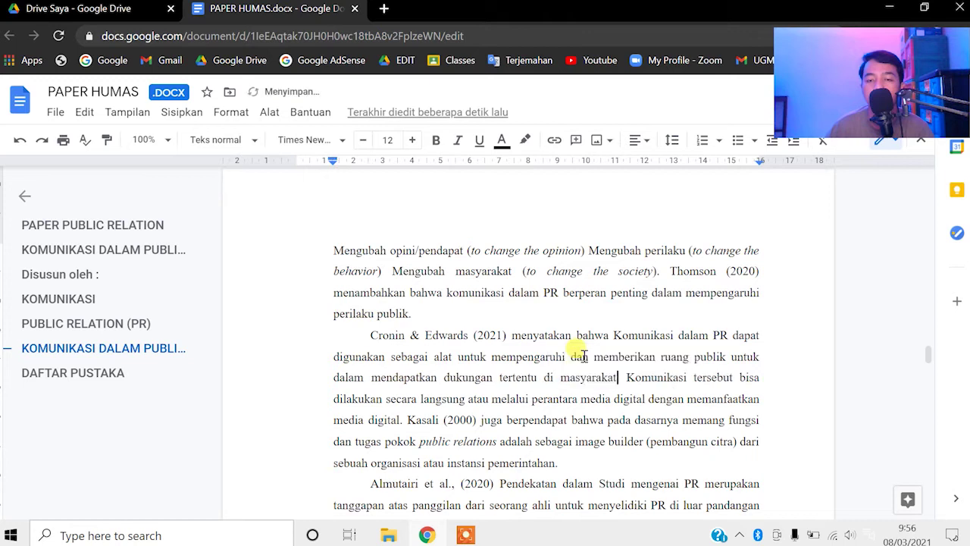
Step: Fix the next misspellings to prakteknya, perspektif, di beberapa, mempraktekkan, berinteraksi and pragmatis
scroll(928, 357, "down", 5)
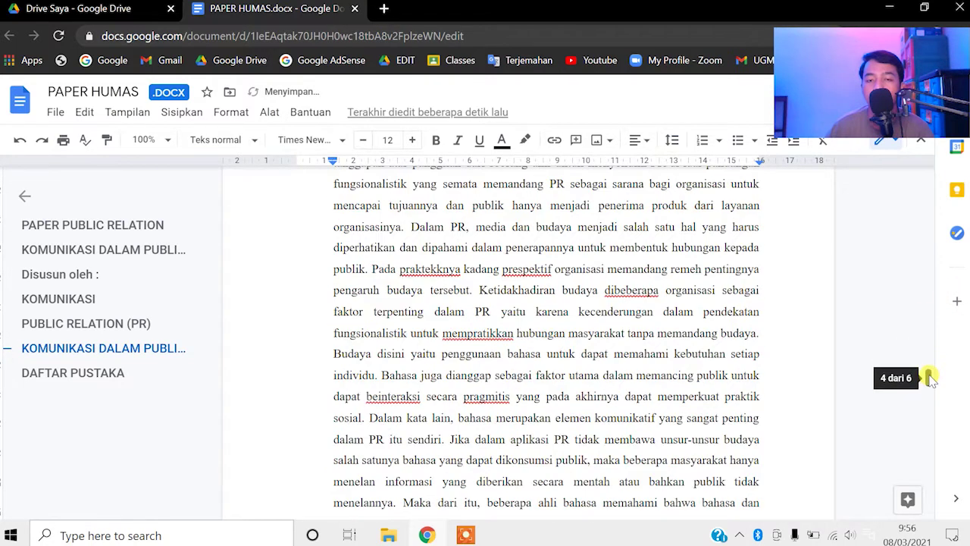
left_click(420, 259)
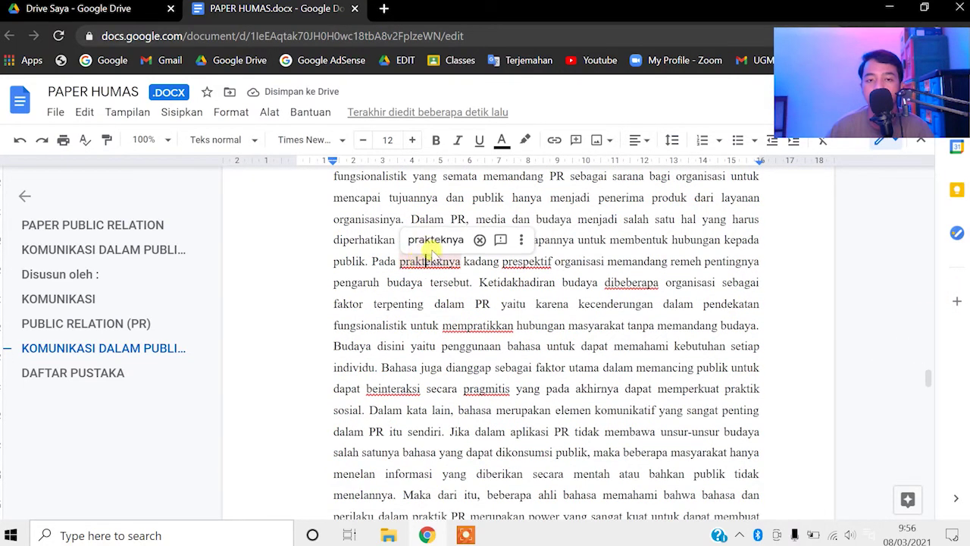
left_click(409, 241)
left_click(523, 263)
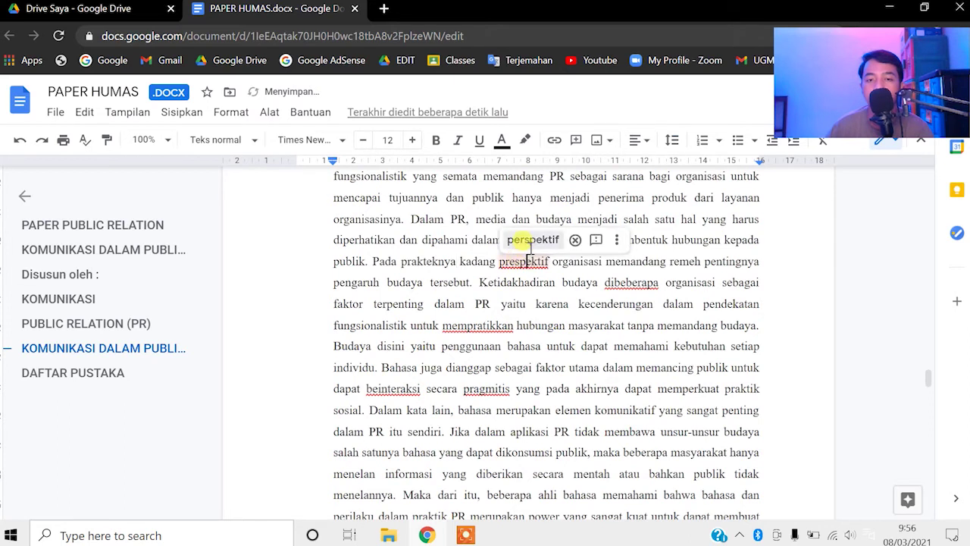
left_click(523, 241)
left_click(627, 283)
left_click(642, 260)
left_click(461, 325)
left_click(488, 303)
left_click(426, 388)
left_click(433, 367)
left_click(524, 389)
left_click(534, 367)
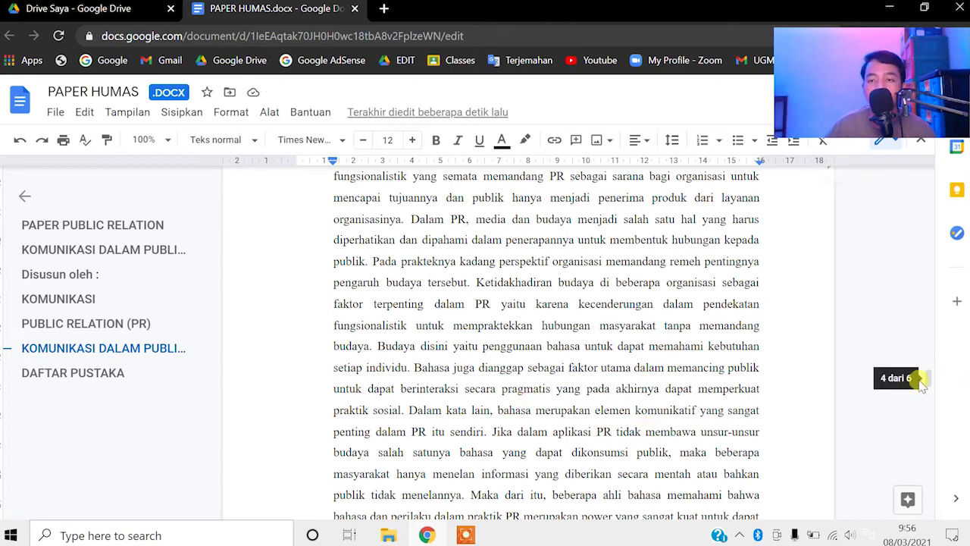
Step: Open the File menu to reach the paper's Download format options
left_click_drag(926, 377, 930, 241)
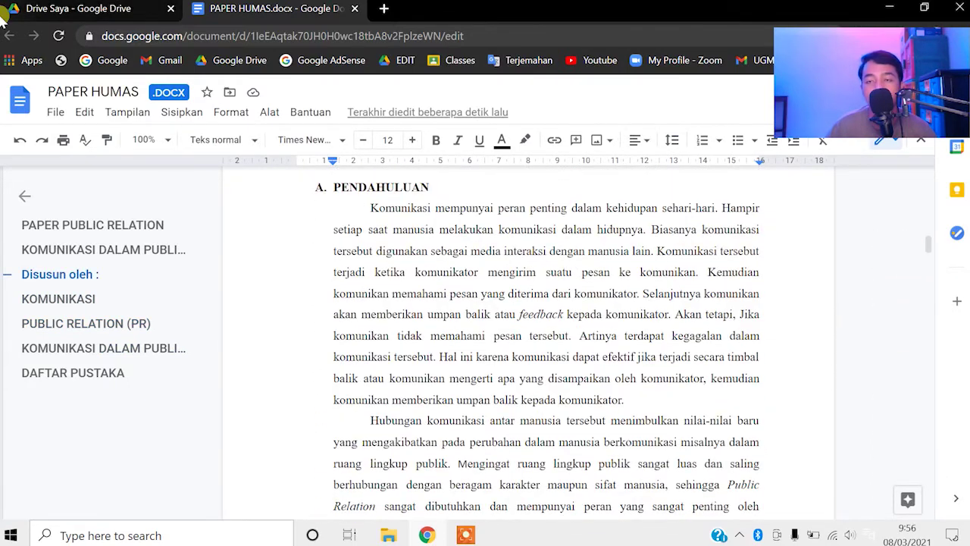
left_click(53, 114)
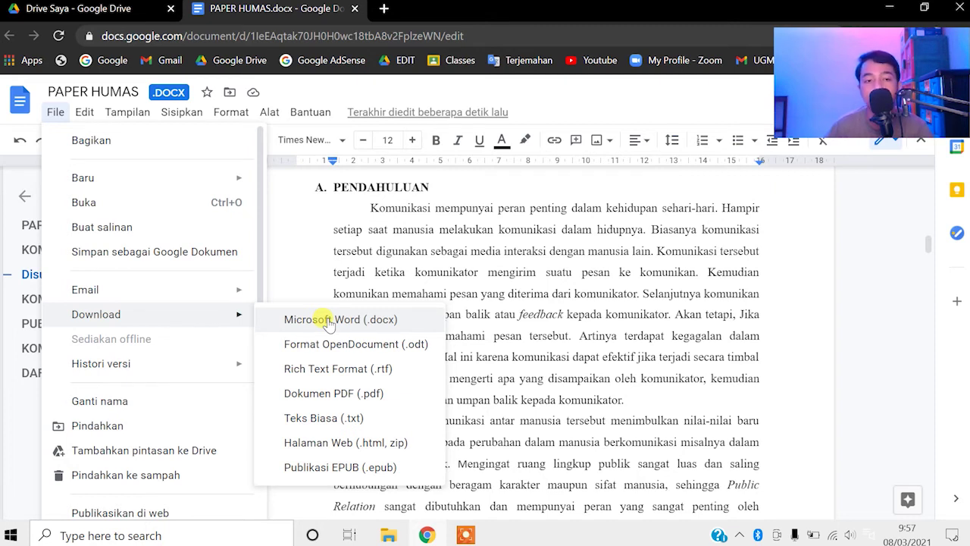
Step: Download the paper as Microsoft Word (.docx) and open PAPER HUMAS (1) in Word
left_click(328, 322)
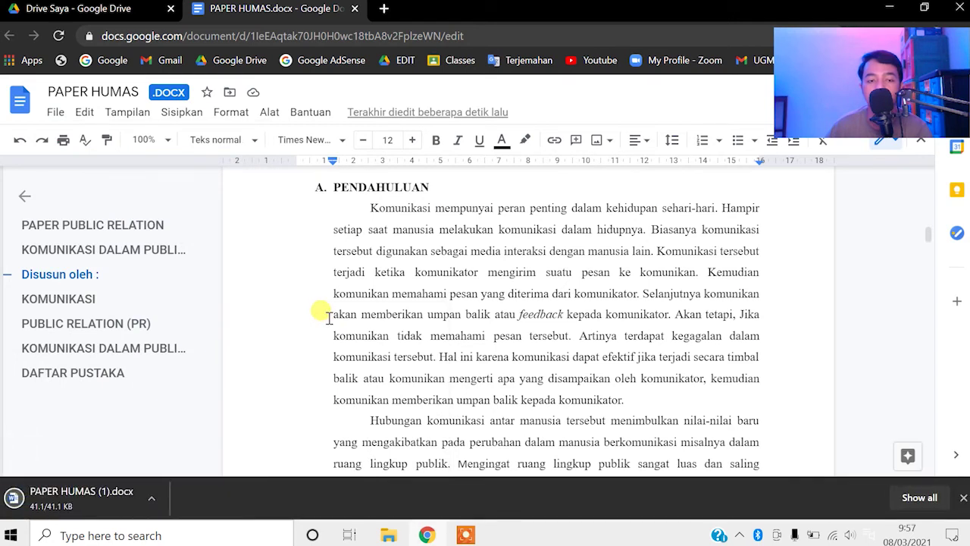
left_click(65, 503)
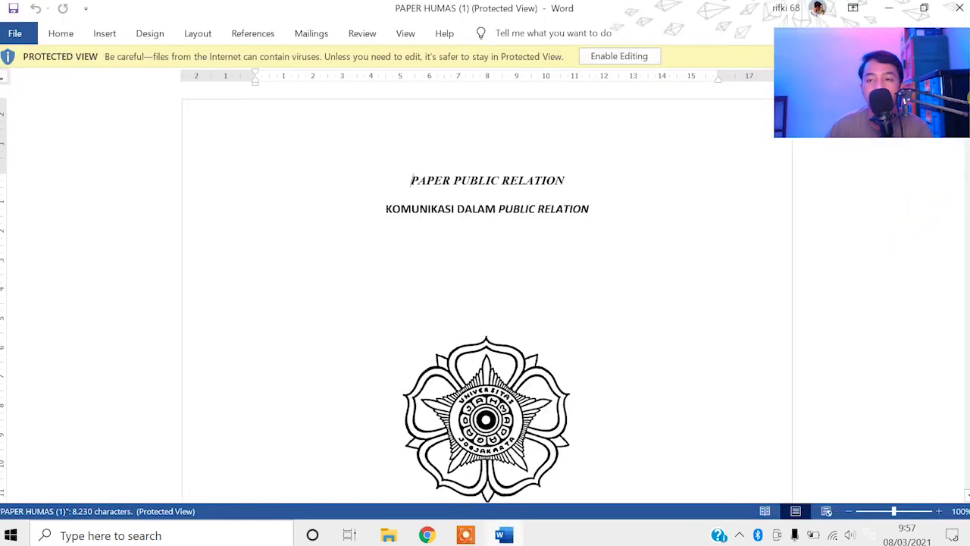
mouse_move(968, 114)
left_mouse_down()
mouse_move(943, 282)
mouse_move(964, 110)
left_mouse_up()
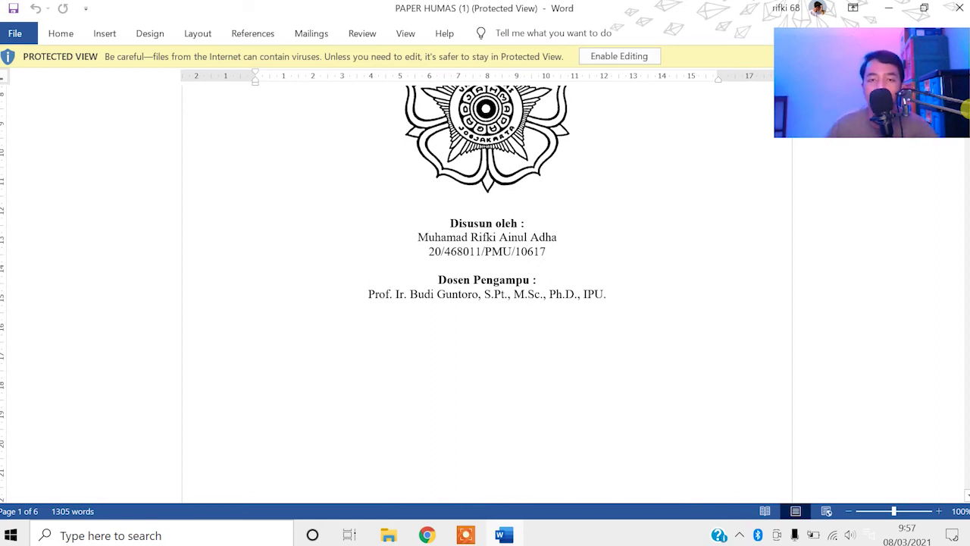
left_click_drag(964, 113, 967, 163)
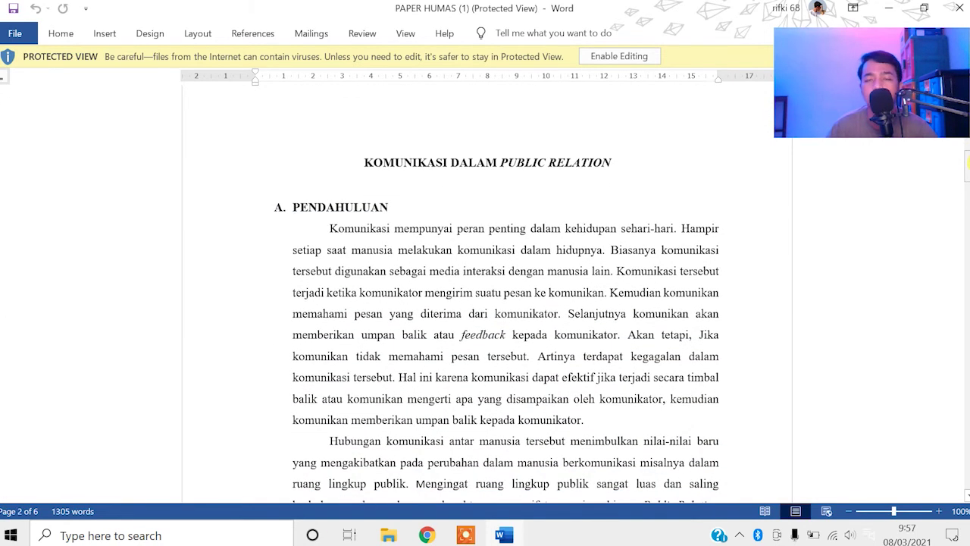